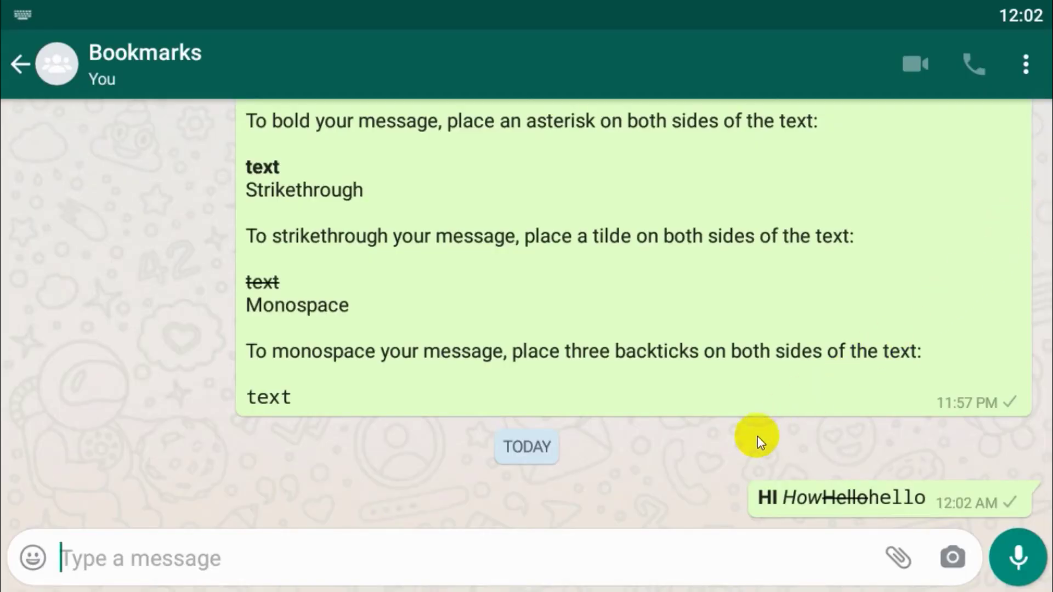
# Send '_Hello How are You_' in the Bookmarks chat so it appears in italics.
pyautogui.scroll(5, 758, 436)
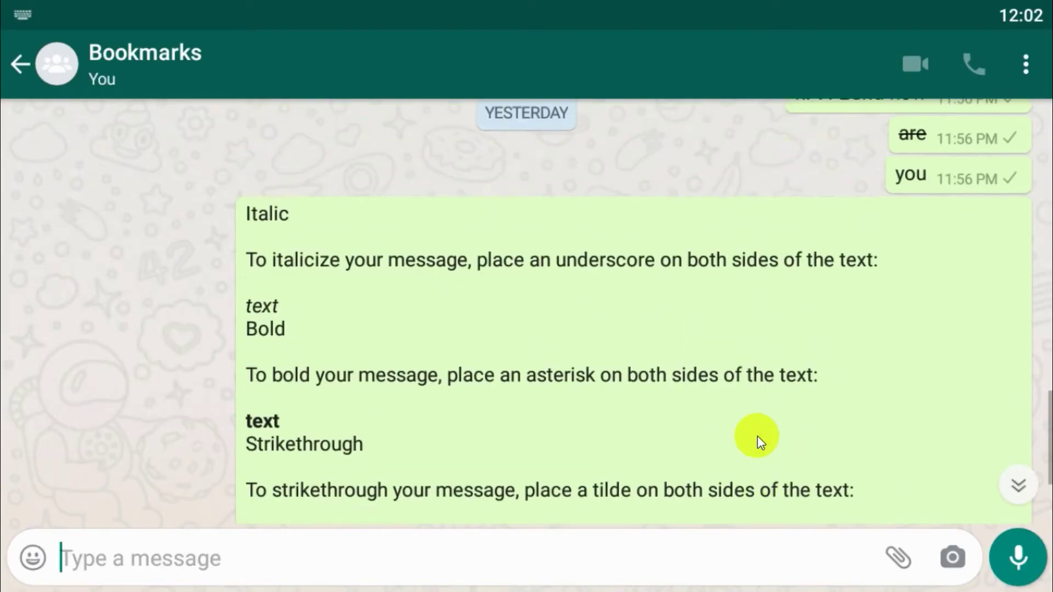
pyautogui.scroll(-3, 287, 278)
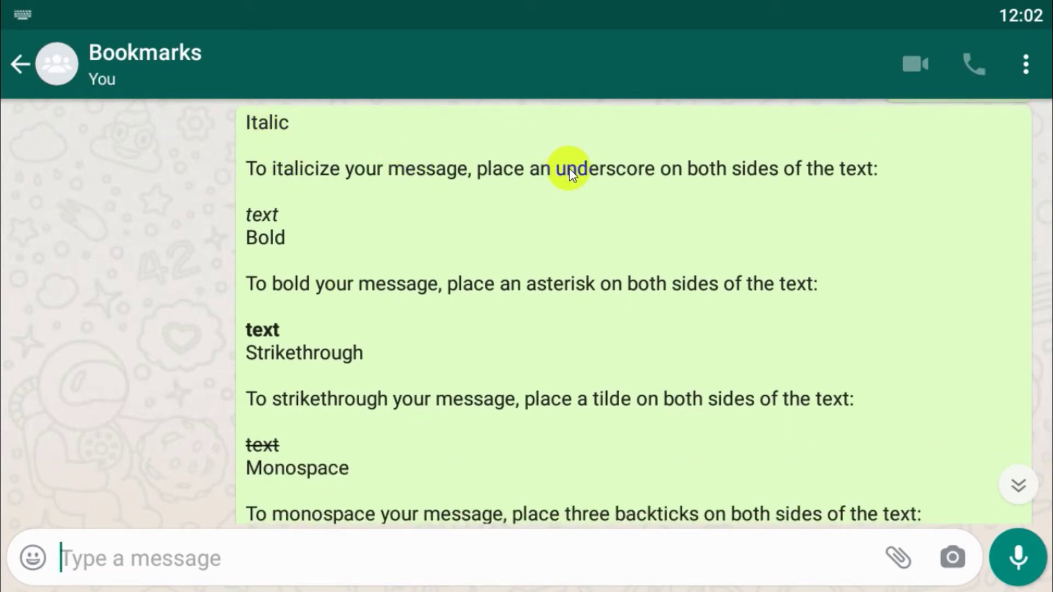
pyautogui.scroll(-3, 570, 174)
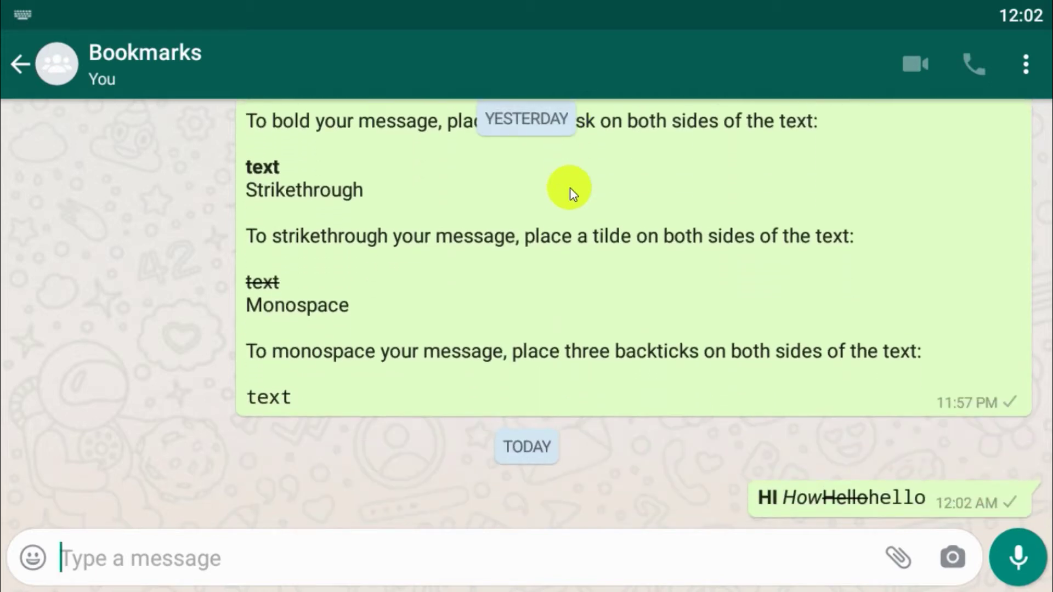
pyautogui.scroll(2, 570, 187)
pyautogui.scroll(2, 585, 208)
pyautogui.scroll(-3, 585, 214)
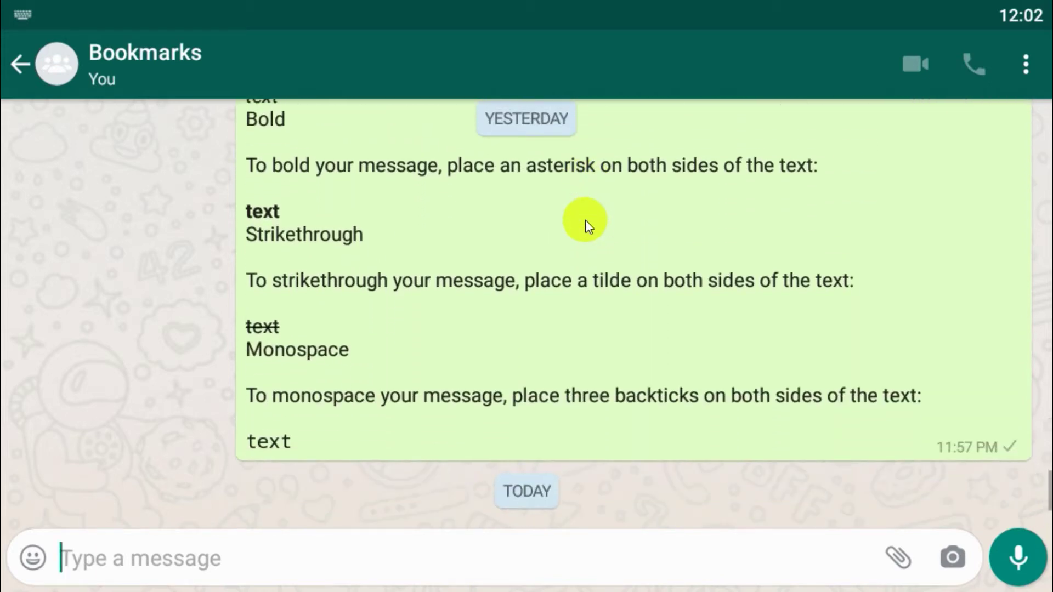
pyautogui.scroll(-1, 585, 219)
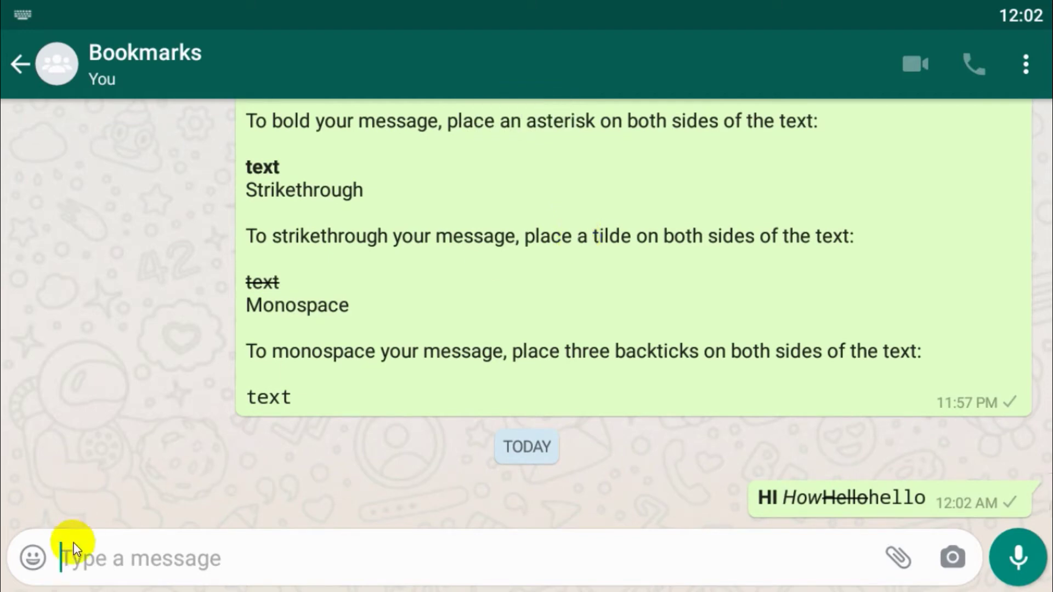
pyautogui.click(76, 557)
pyautogui.write('_Hello')
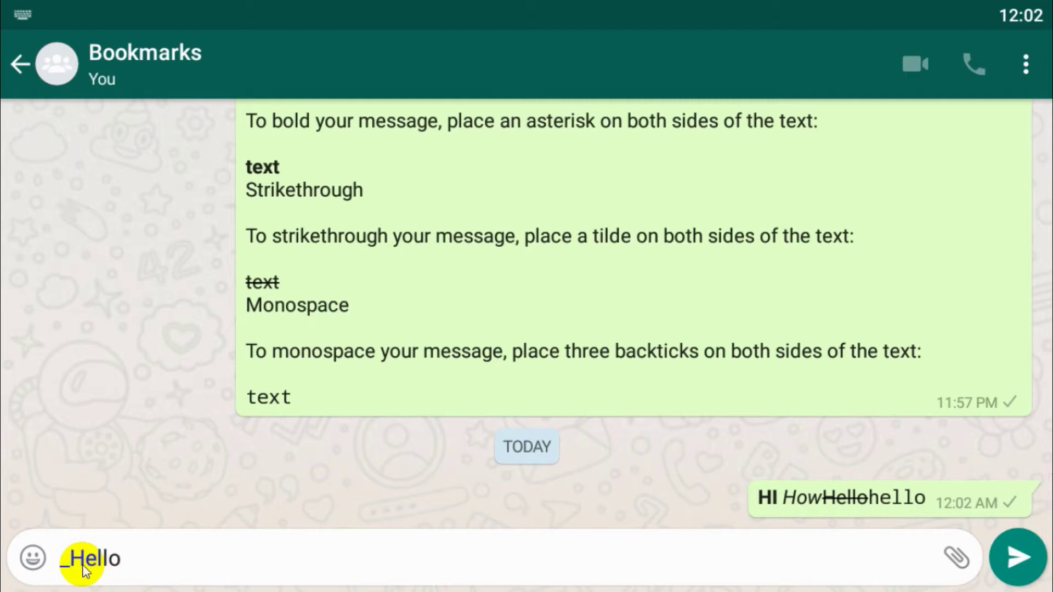
pyautogui.write('_')
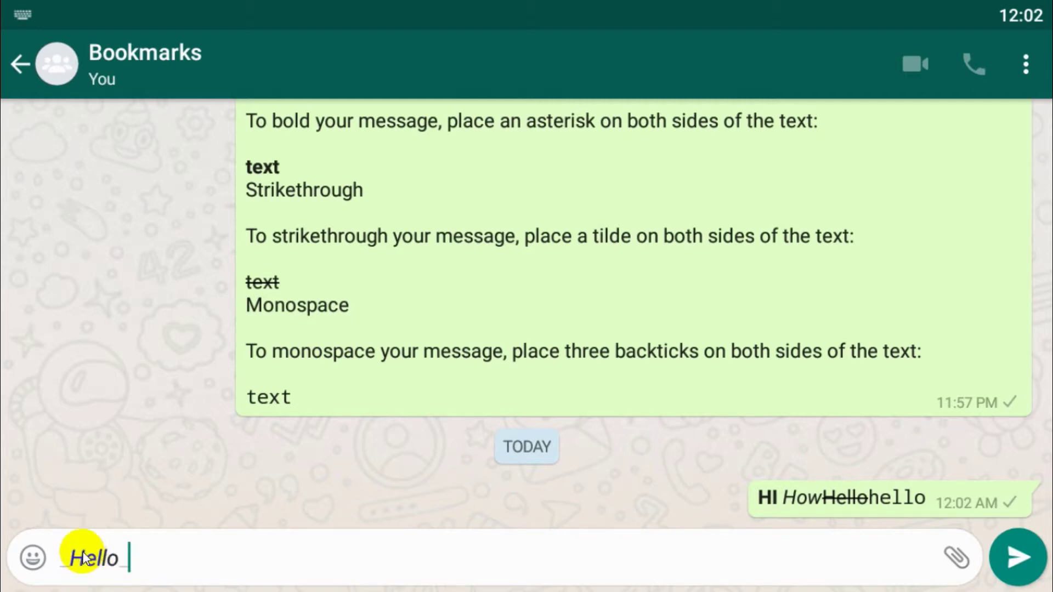
pyautogui.press('BackSpace')
pyautogui.write('How ')
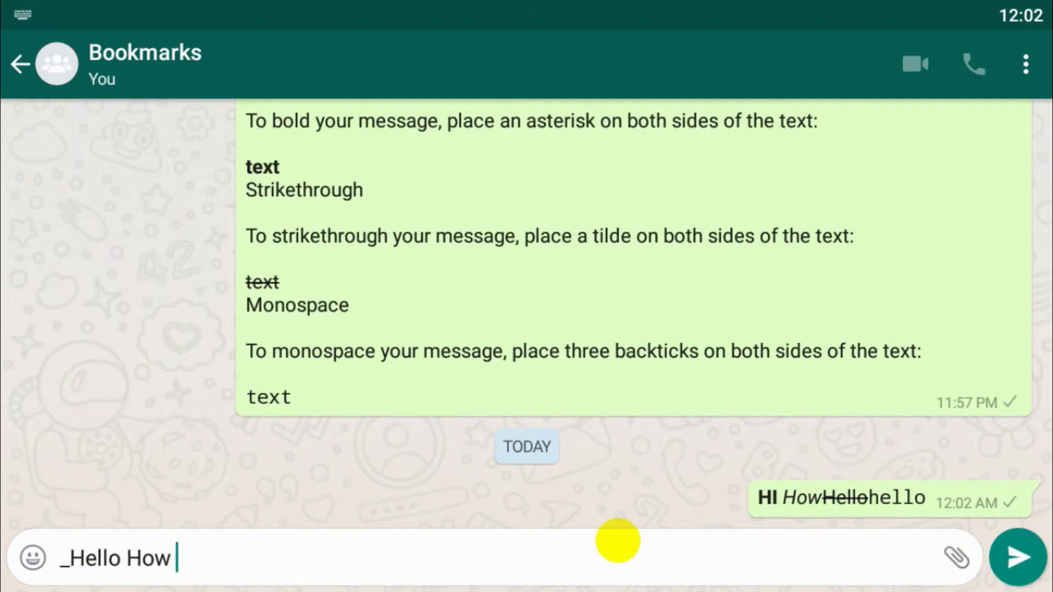
pyautogui.write('are You')
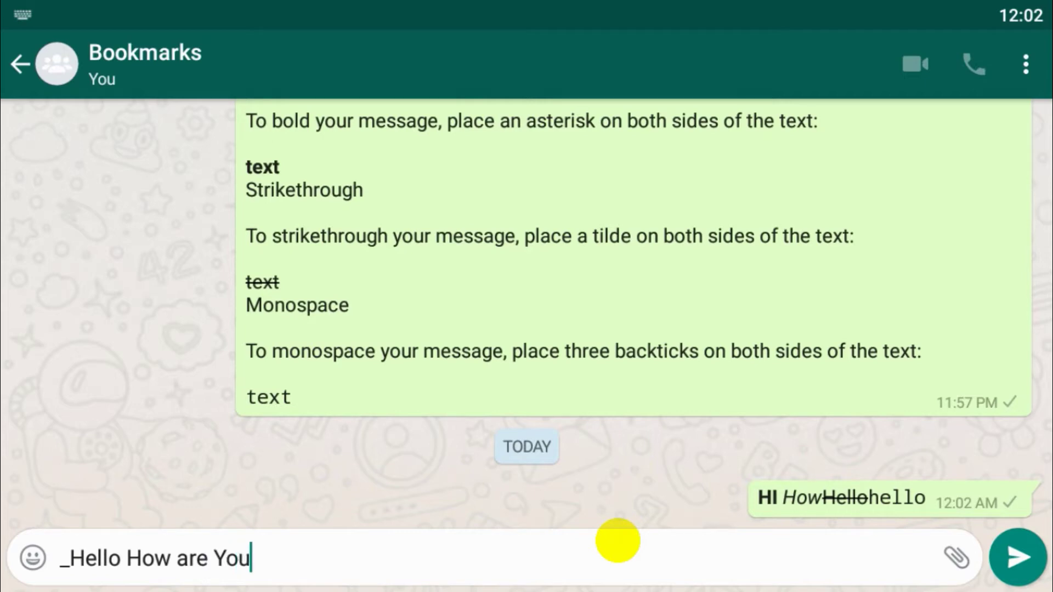
pyautogui.write('_')
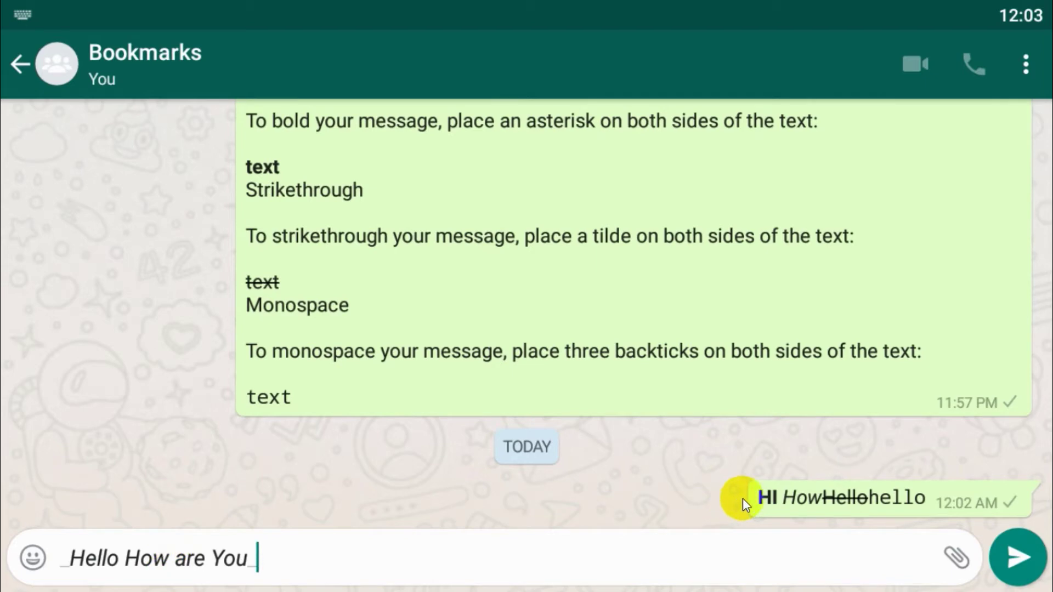
pyautogui.click(1018, 558)
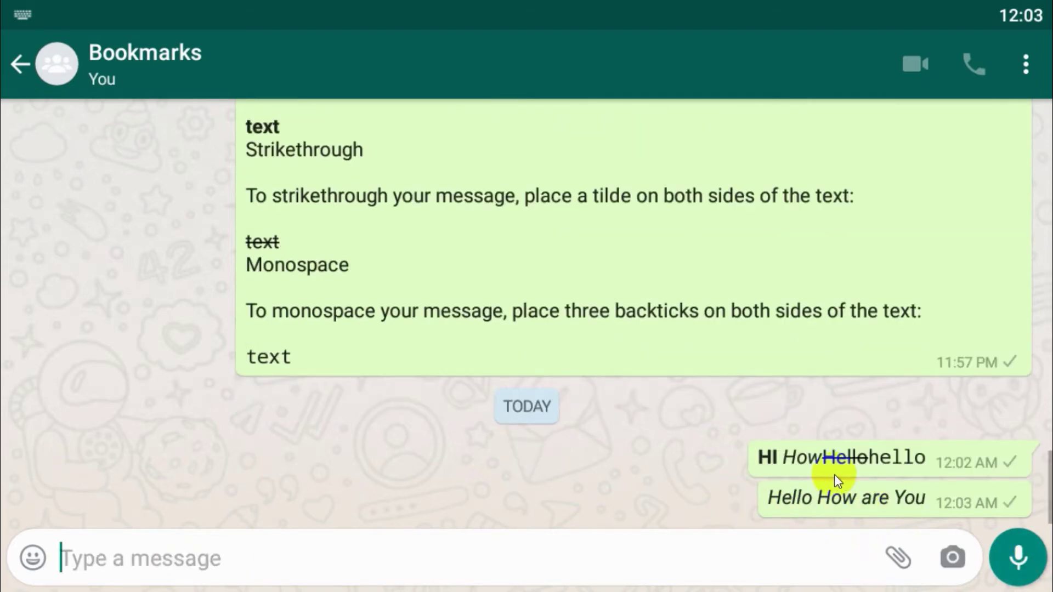
pyautogui.scroll(2, 783, 437)
pyautogui.scroll(6, 783, 438)
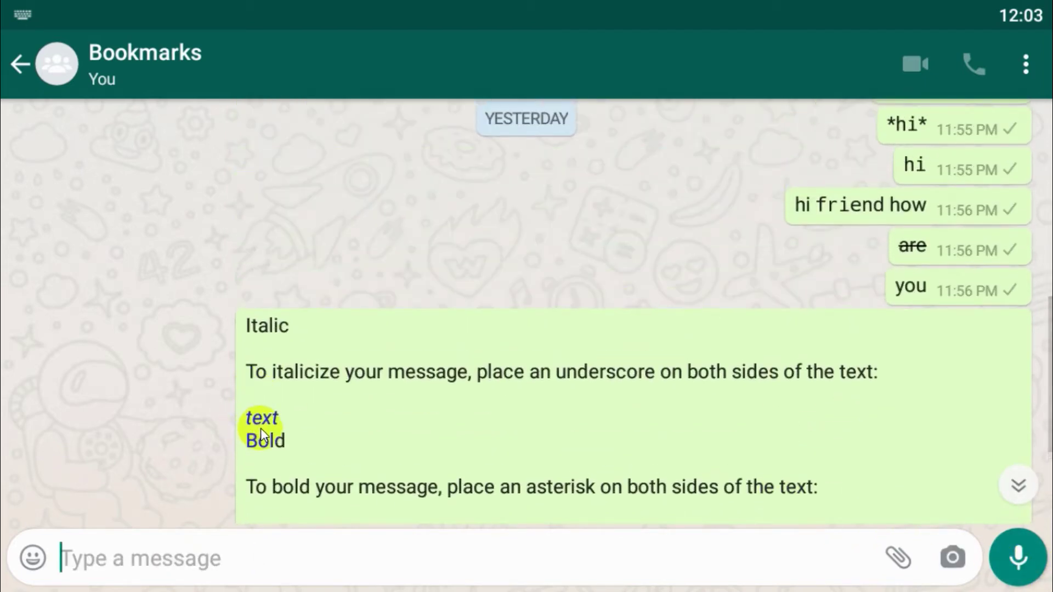
pyautogui.scroll(-3, 259, 423)
pyautogui.scroll(-1, 262, 435)
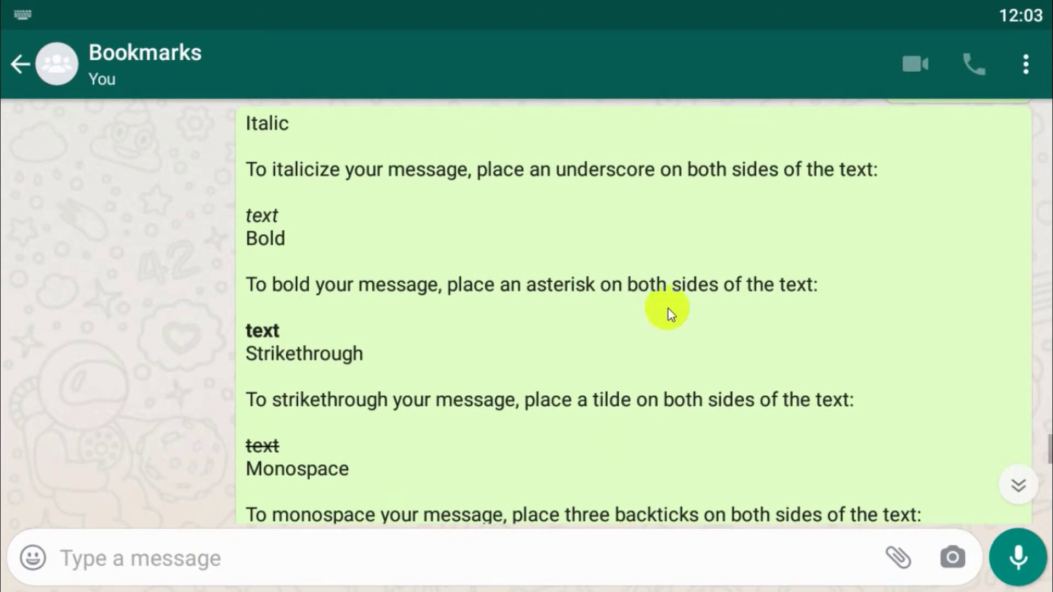
pyautogui.scroll(-4, 668, 310)
pyautogui.scroll(2, 668, 310)
pyautogui.scroll(1, 669, 316)
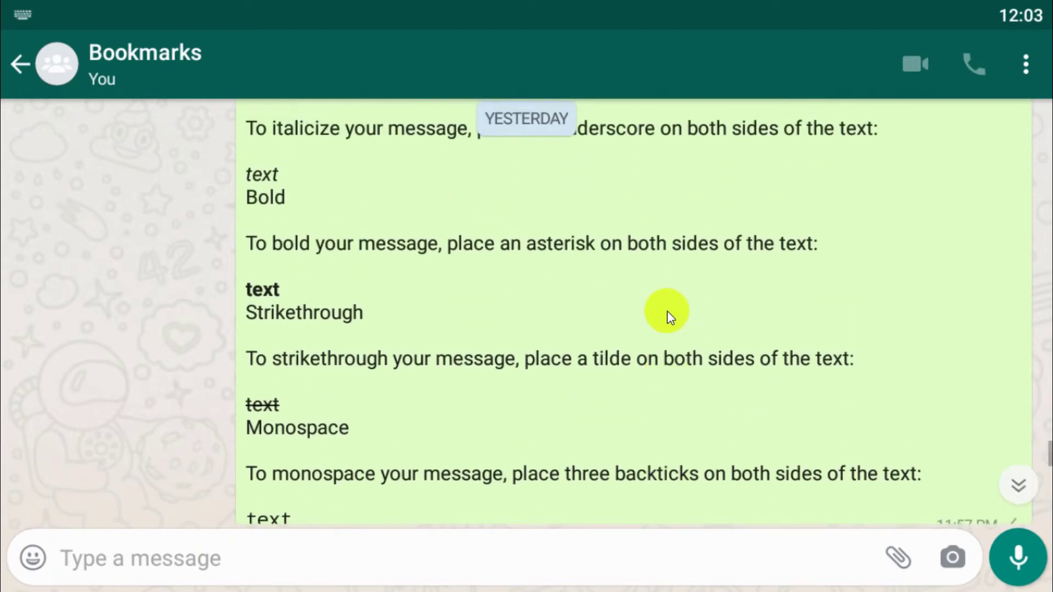
pyautogui.scroll(-3, 665, 312)
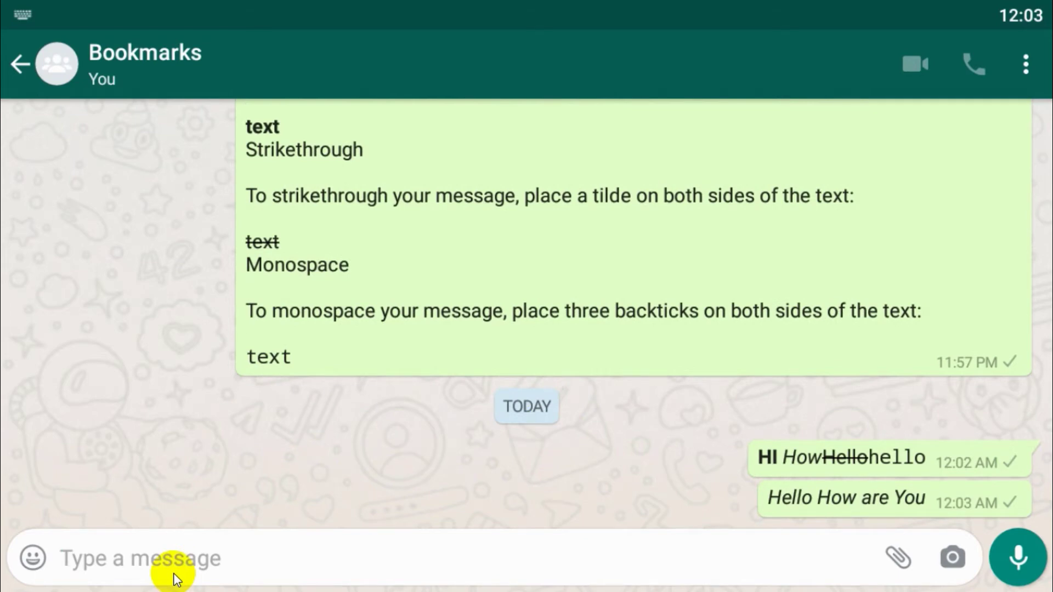
# Send '*Hello I am Fine*' with the inner spaces removed so it shows as bold.
pyautogui.write('* Hello')
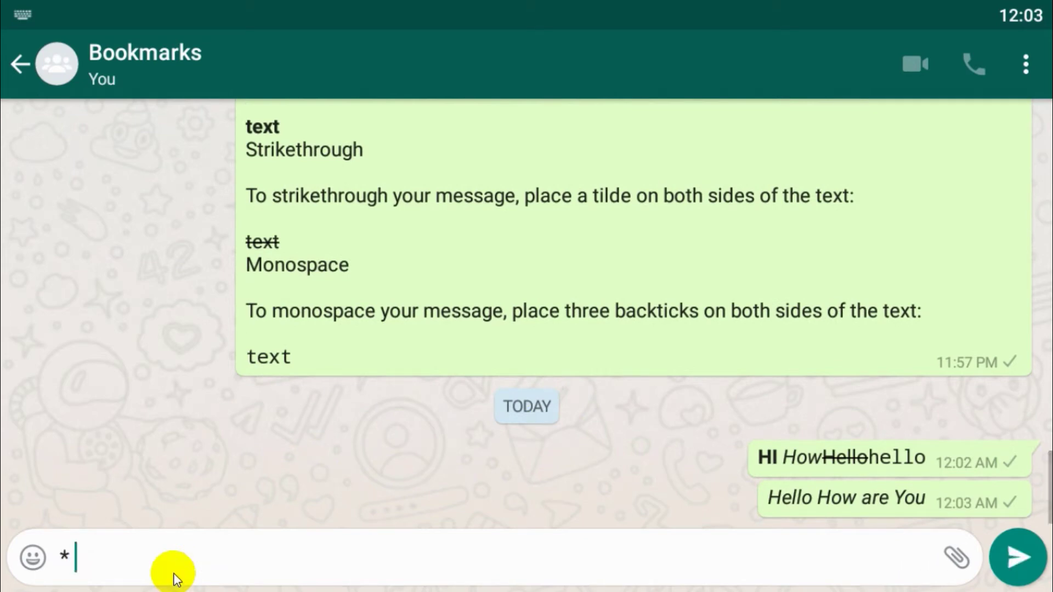
pyautogui.write(' I a')
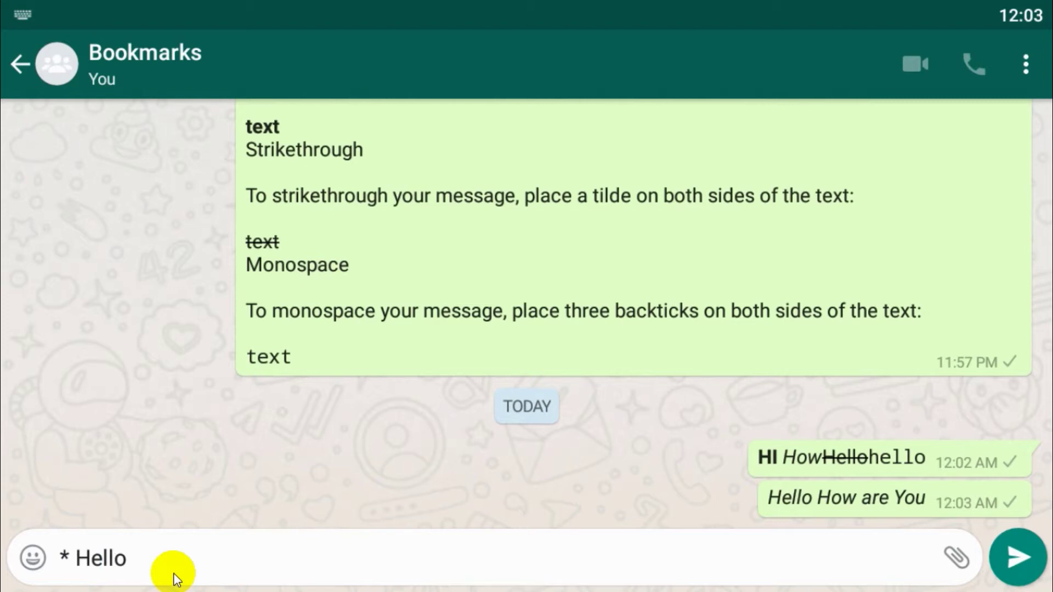
pyautogui.write('m Fi')
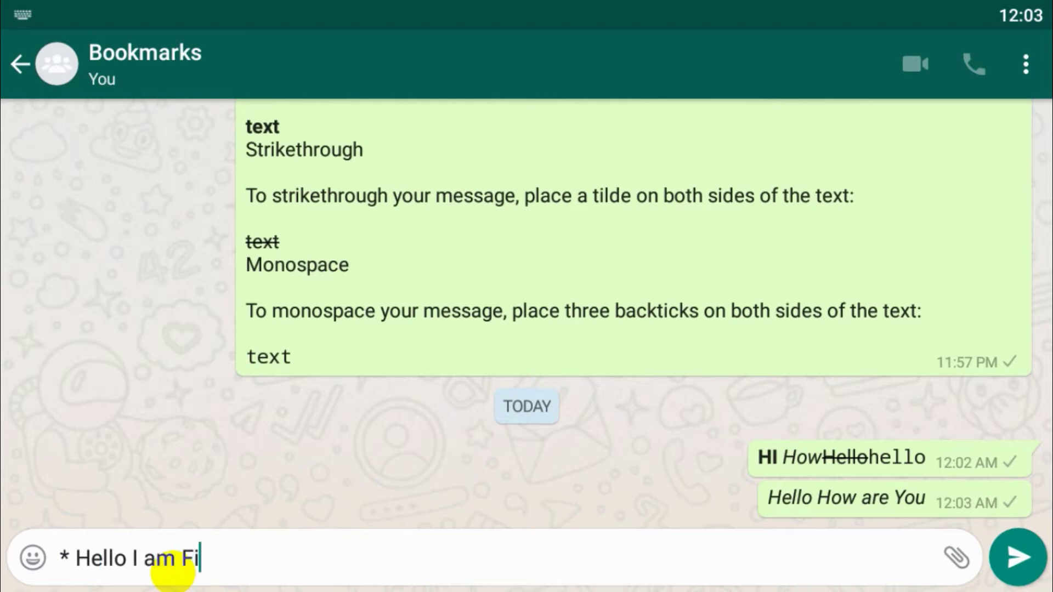
pyautogui.write('ne *')
pyautogui.press('Left')
pyautogui.press('BackSpace')
pyautogui.press('Left')
pyautogui.press('Left')
pyautogui.press('Left')
pyautogui.press('Left')
pyautogui.press('Left')
pyautogui.press('Left')
pyautogui.press('Left')
pyautogui.press('Left')
pyautogui.press('Left')
pyautogui.press('Left')
pyautogui.press('Left')
pyautogui.press('Left')
pyautogui.press('Left')
pyautogui.press('Left')
pyautogui.press('Left')
pyautogui.press('Left')
pyautogui.press('Delete')
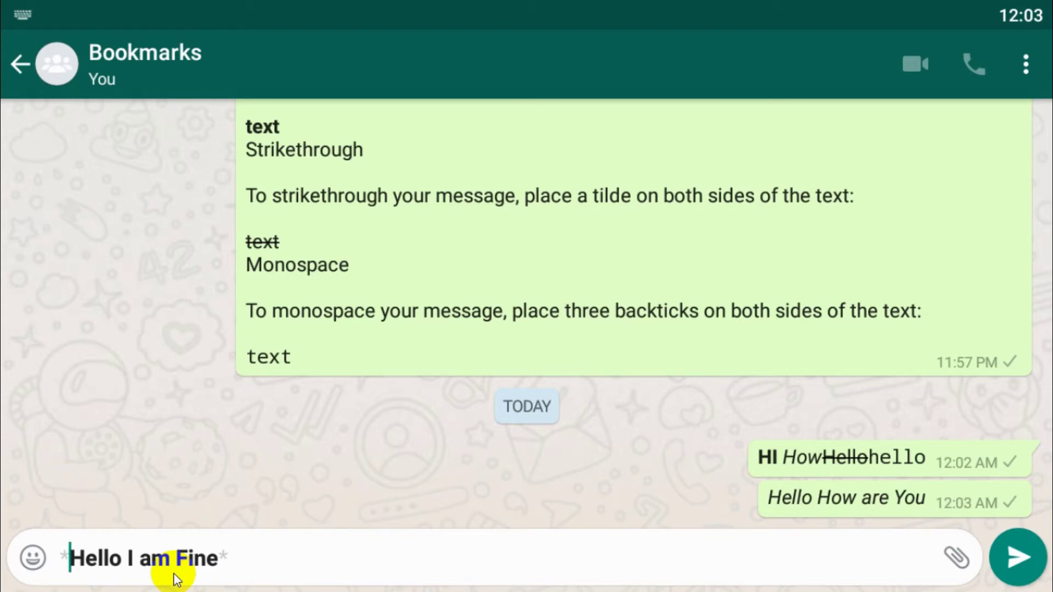
pyautogui.click(1012, 570)
pyautogui.scroll(5, 510, 370)
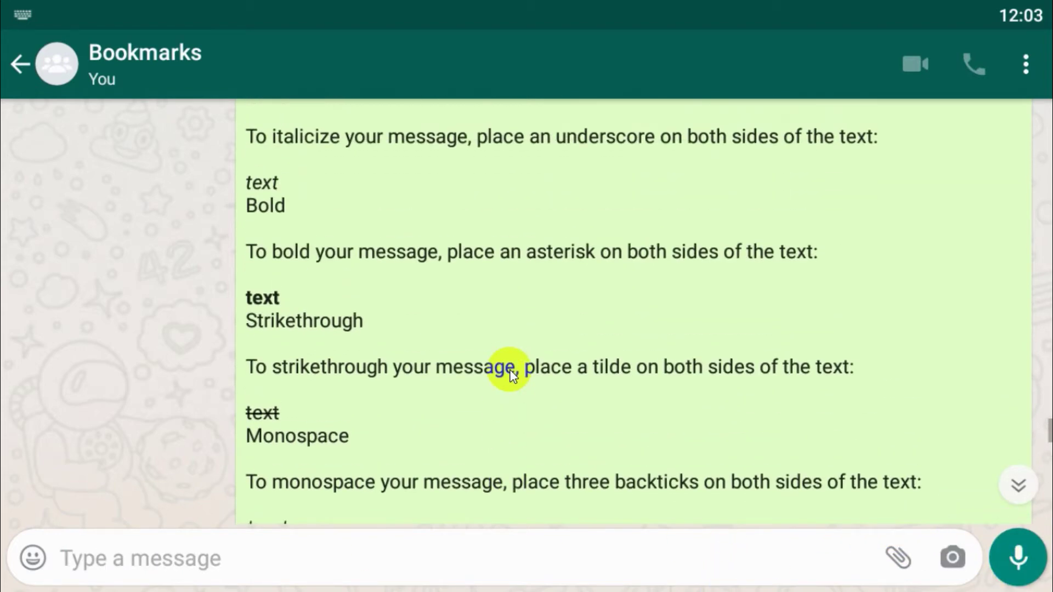
pyautogui.scroll(-4, 278, 470)
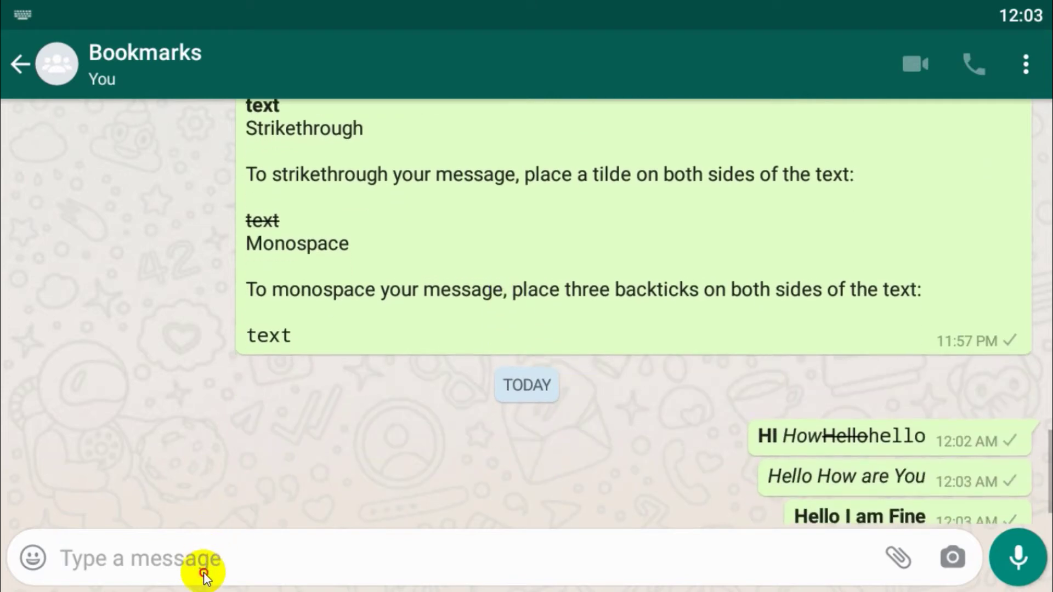
pyautogui.scroll(2, 376, 412)
pyautogui.scroll(1, 376, 411)
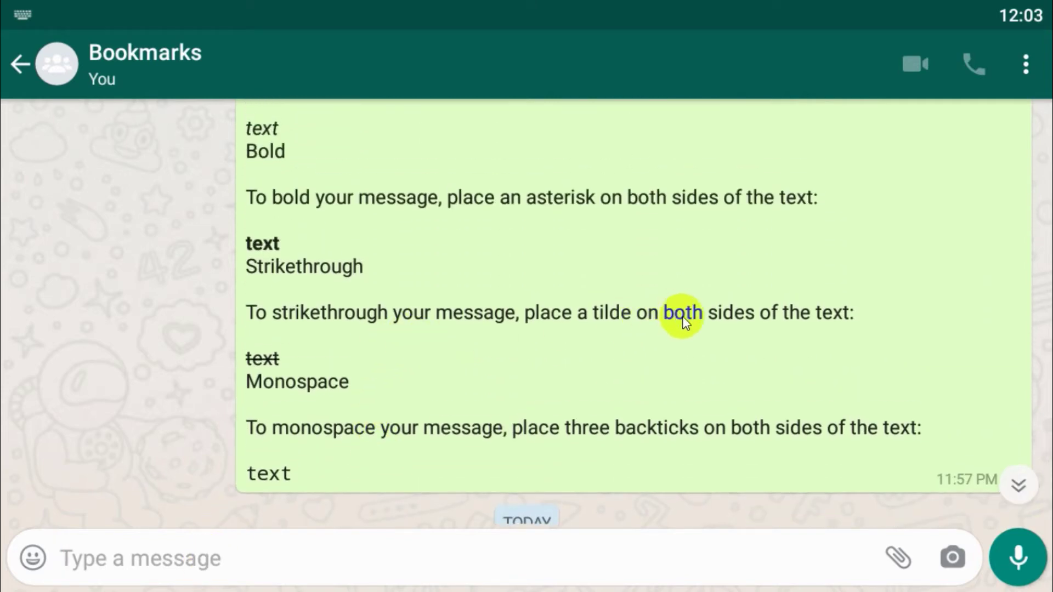
pyautogui.scroll(-3, 575, 328)
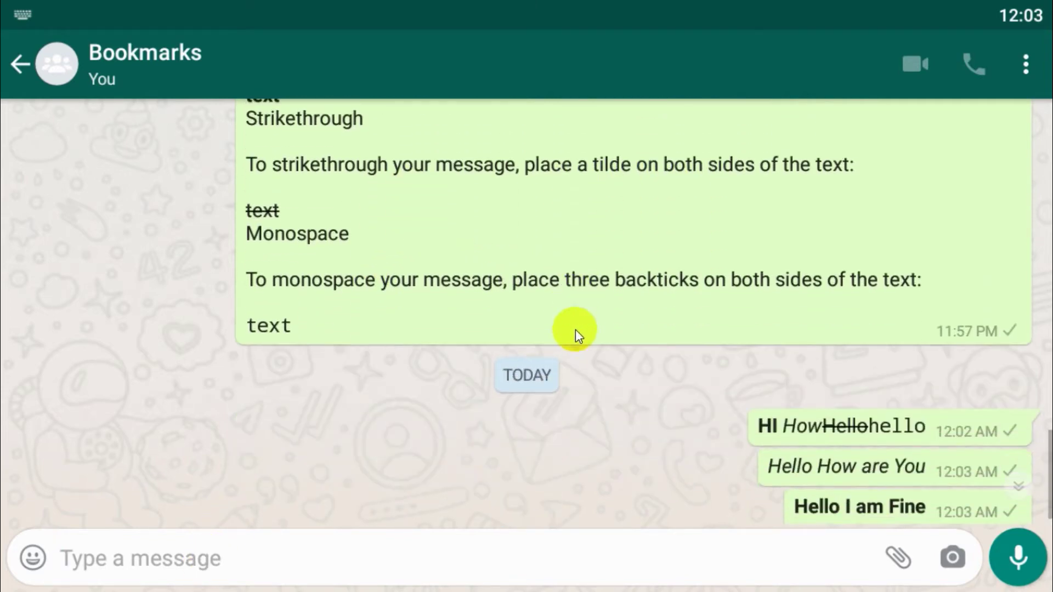
# Send '~Good To Hear~' so it appears struck through.
pyautogui.click(289, 558)
pyautogui.write('~')
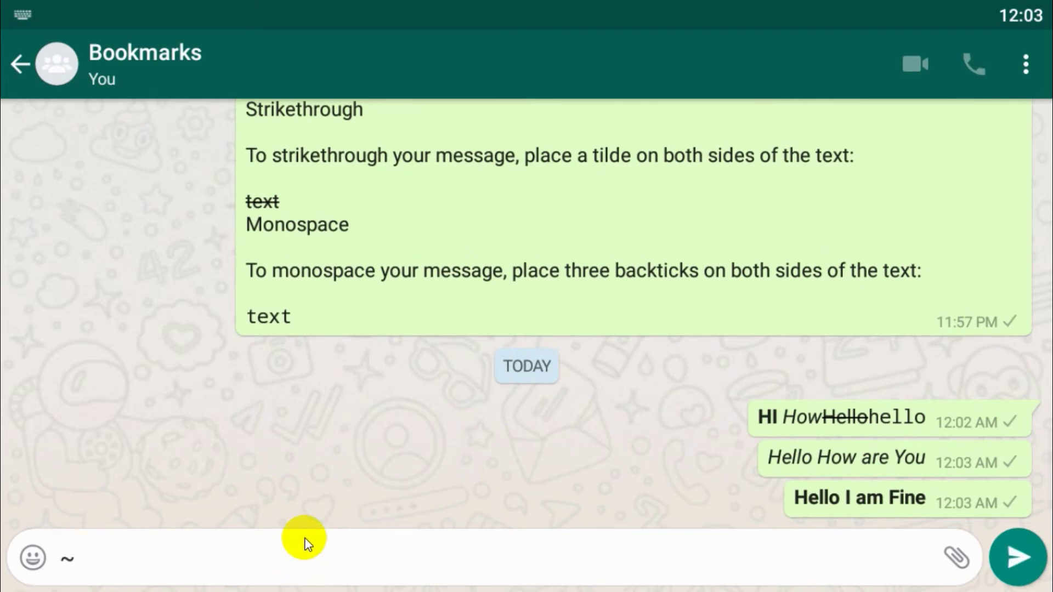
pyautogui.write('Goo')
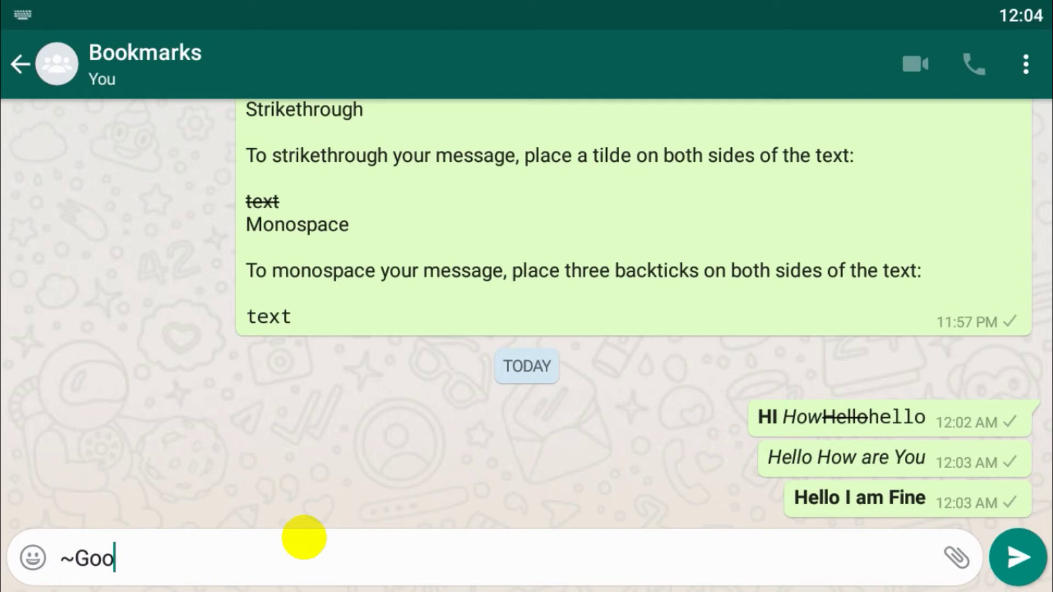
pyautogui.write('d To Hear')
pyautogui.press('BackSpace')
pyautogui.write('~')
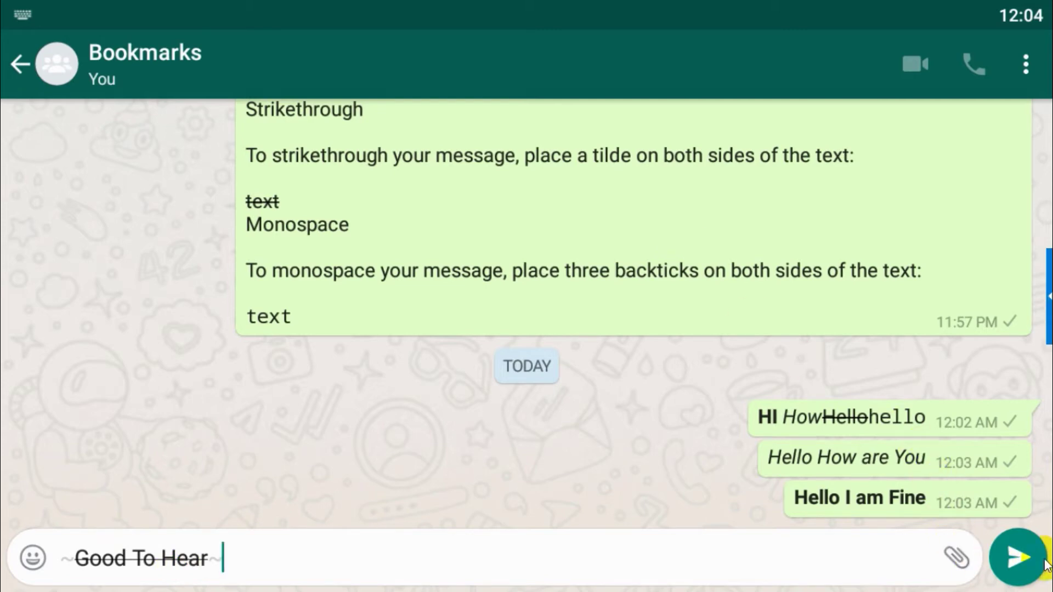
pyautogui.click(1018, 556)
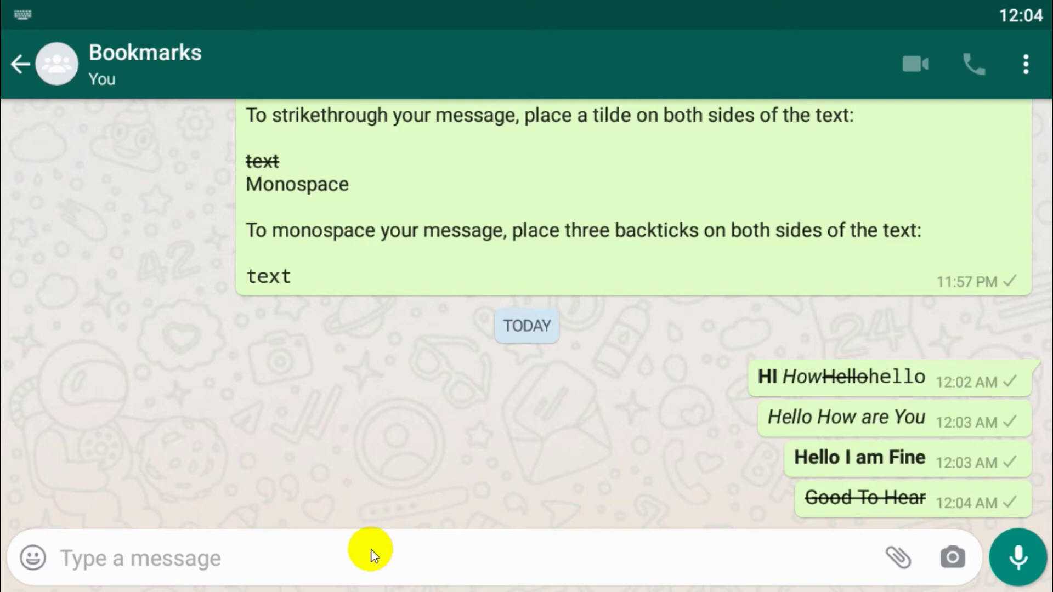
# Send '```Great See You```' so it appears in monospace.
pyautogui.write('~~')
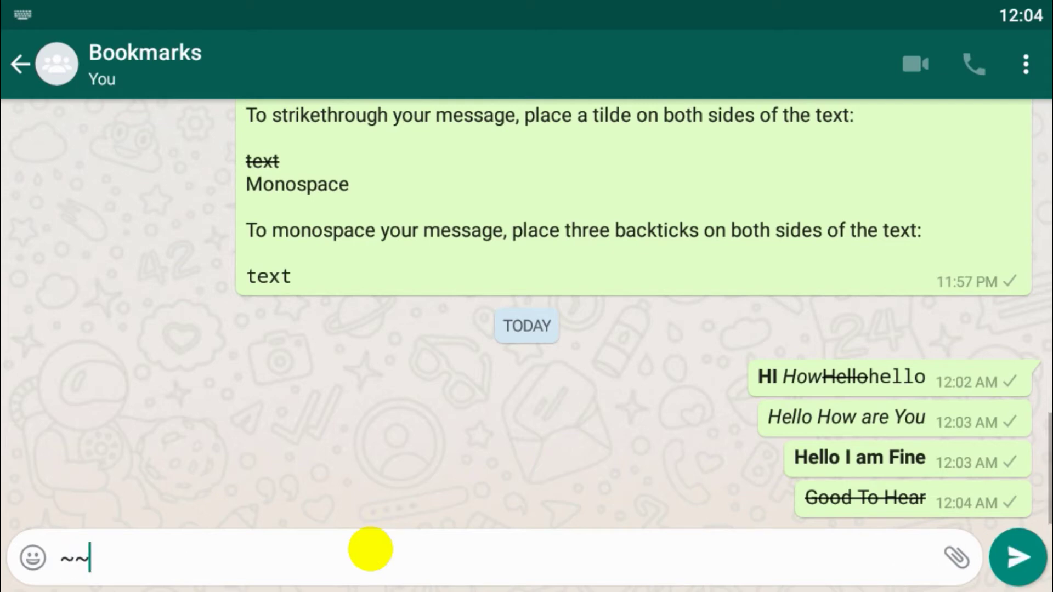
pyautogui.press('BackSpace')
pyautogui.press('BackSpace')
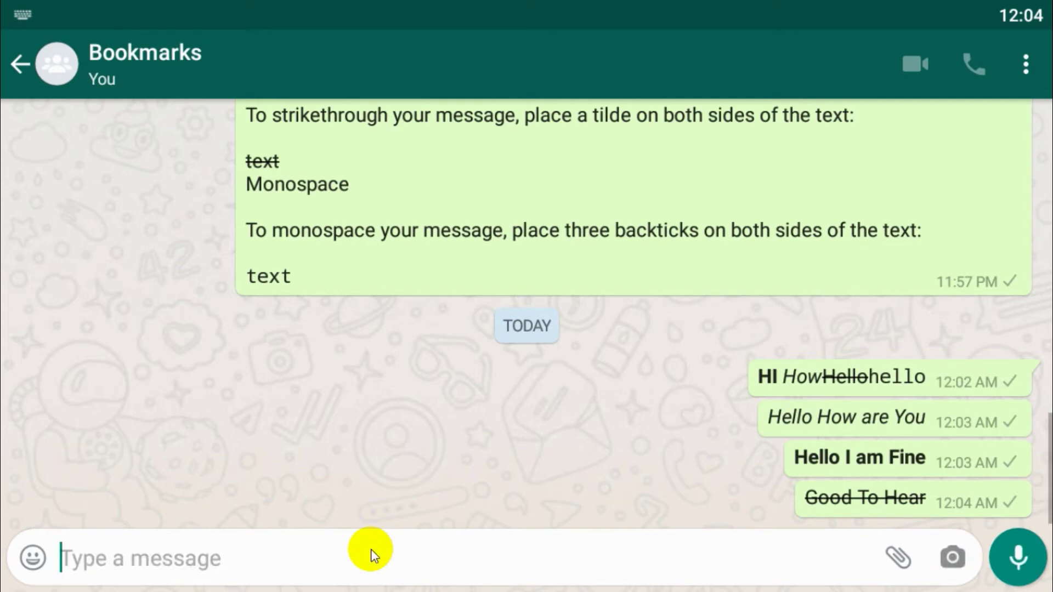
pyautogui.write('```')
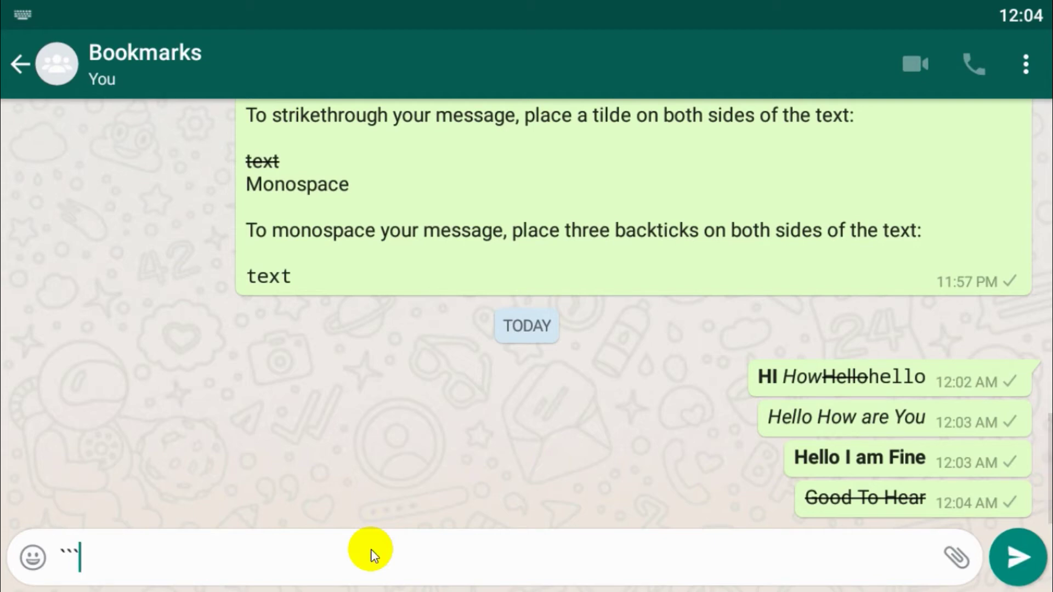
pyautogui.write('H')
pyautogui.press('BackSpace')
pyautogui.write('Great ')
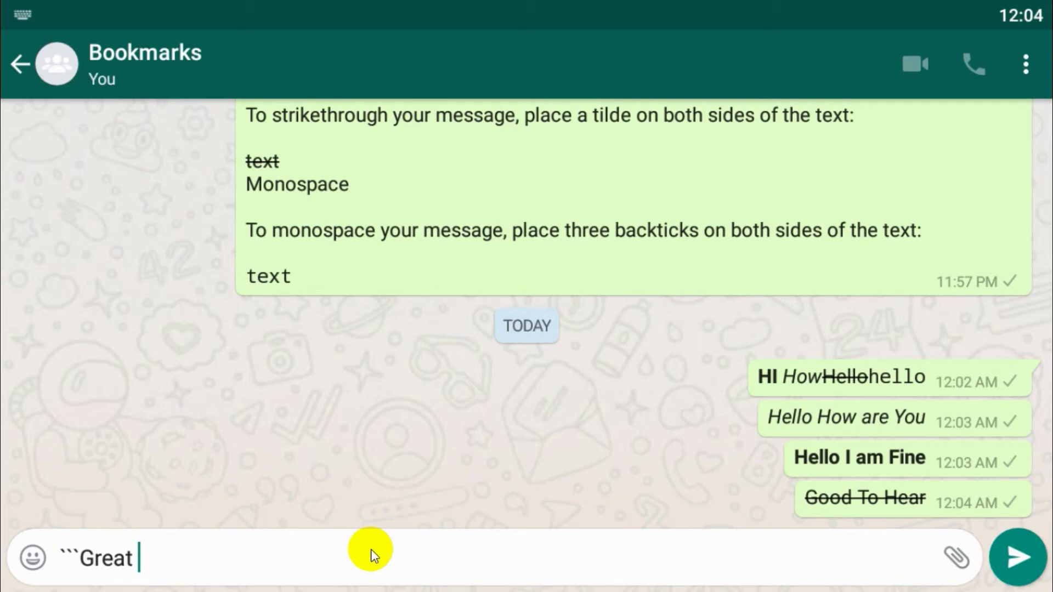
pyautogui.write('See You')
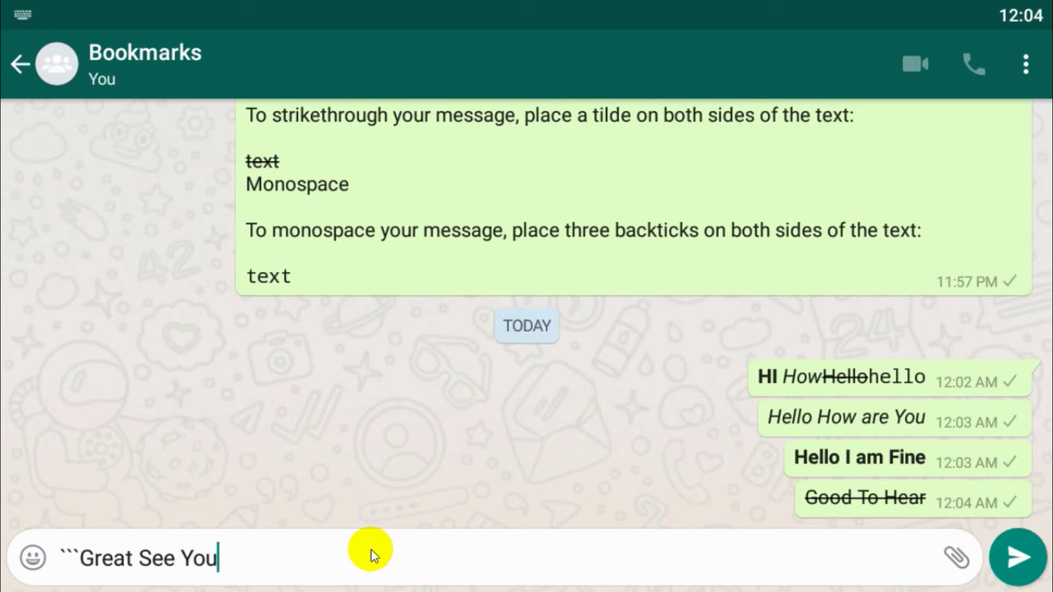
pyautogui.write('```')
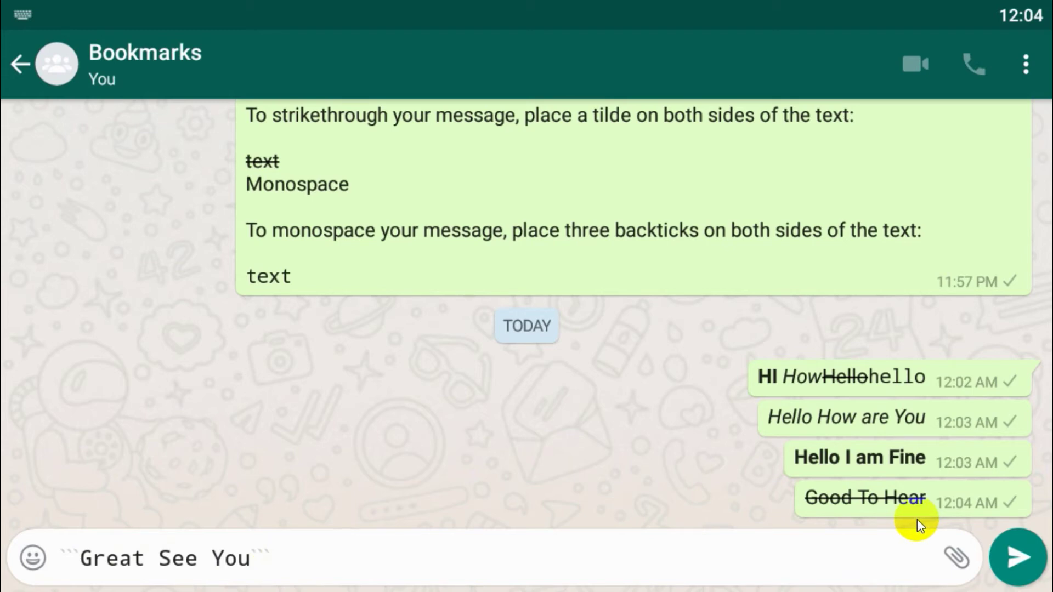
pyautogui.click(1018, 558)
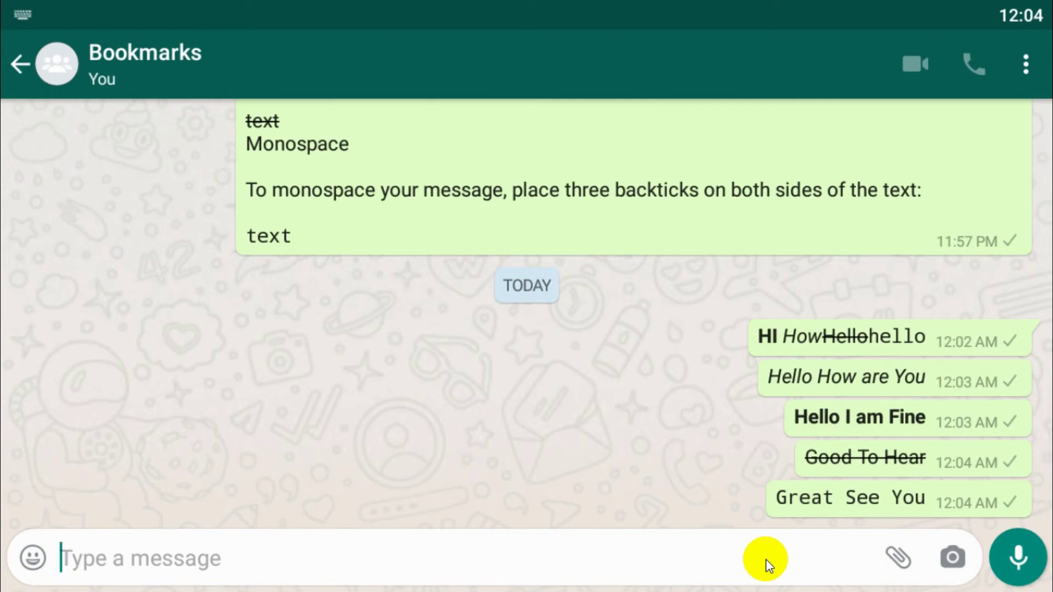
# Type the unsent draft 'Hello Guys Please SUbscribe' in the compose box.
pyautogui.moveTo(239, 193); pyautogui.dragTo(265, 212)
pyautogui.click(141, 552)
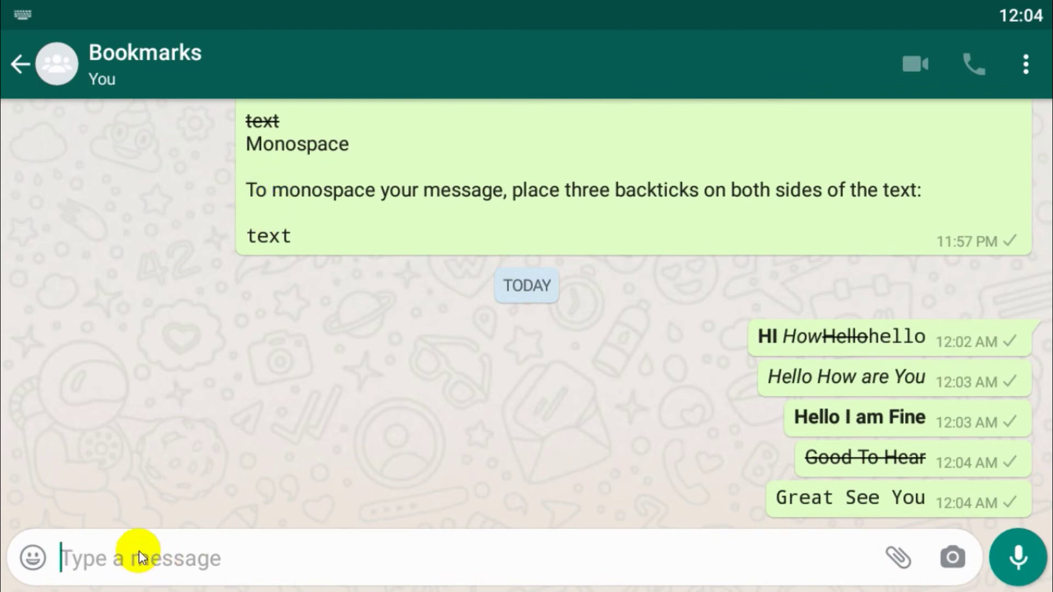
pyautogui.write('Hello ')
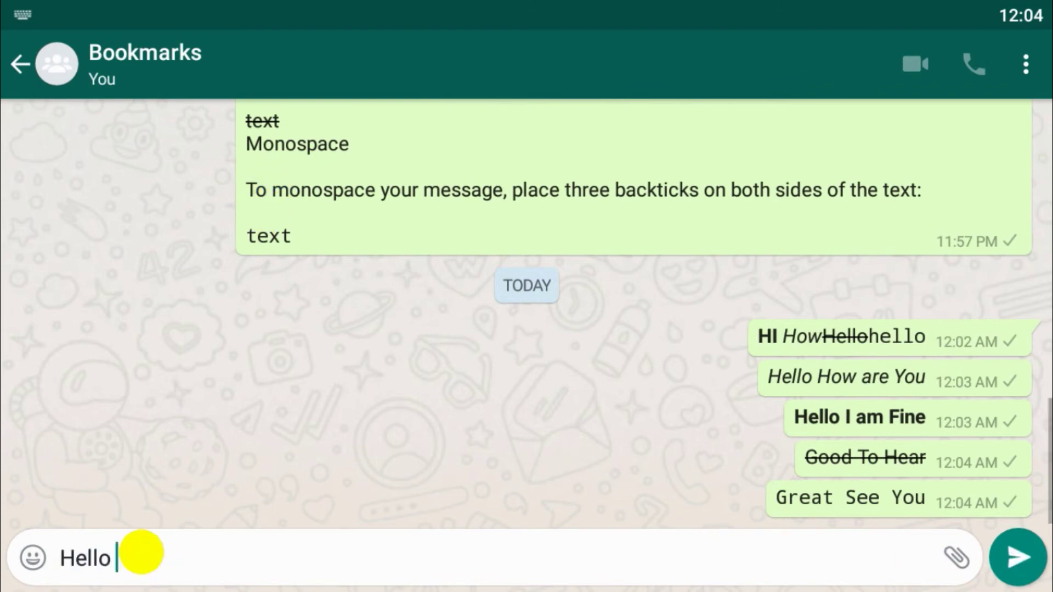
pyautogui.write('Guys Please SU')
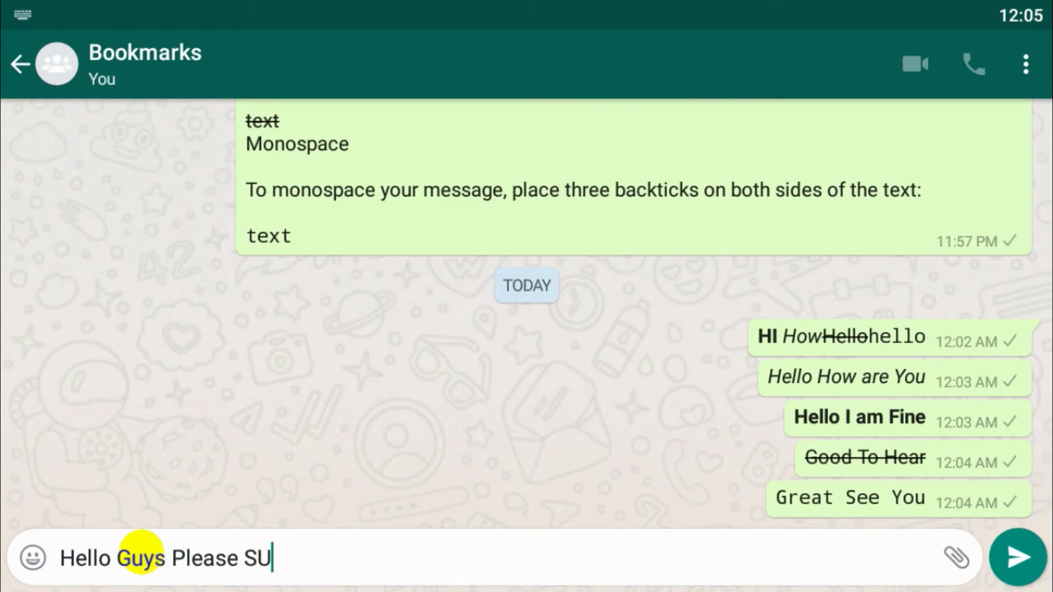
pyautogui.write('bscribe')
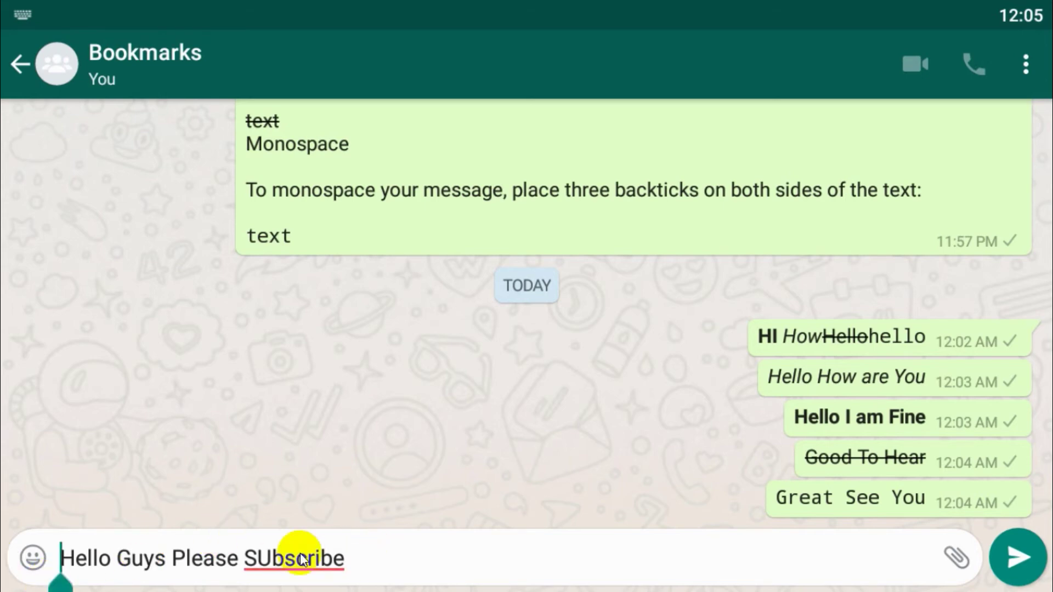
# Make the word SUbscribe bold using the selection menu.
pyautogui.doubleClick(343, 566)
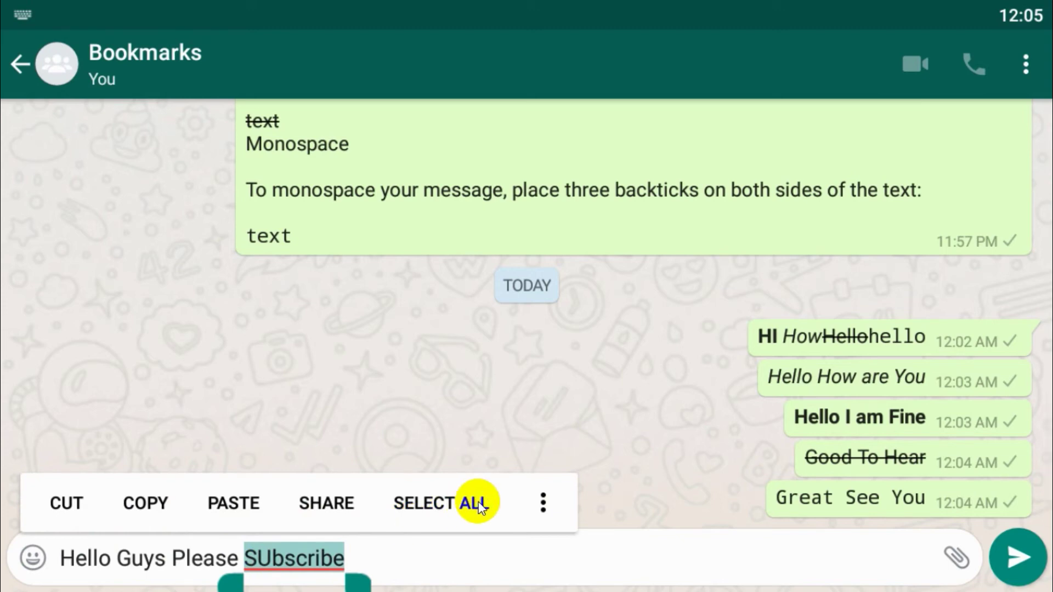
pyautogui.click(543, 507)
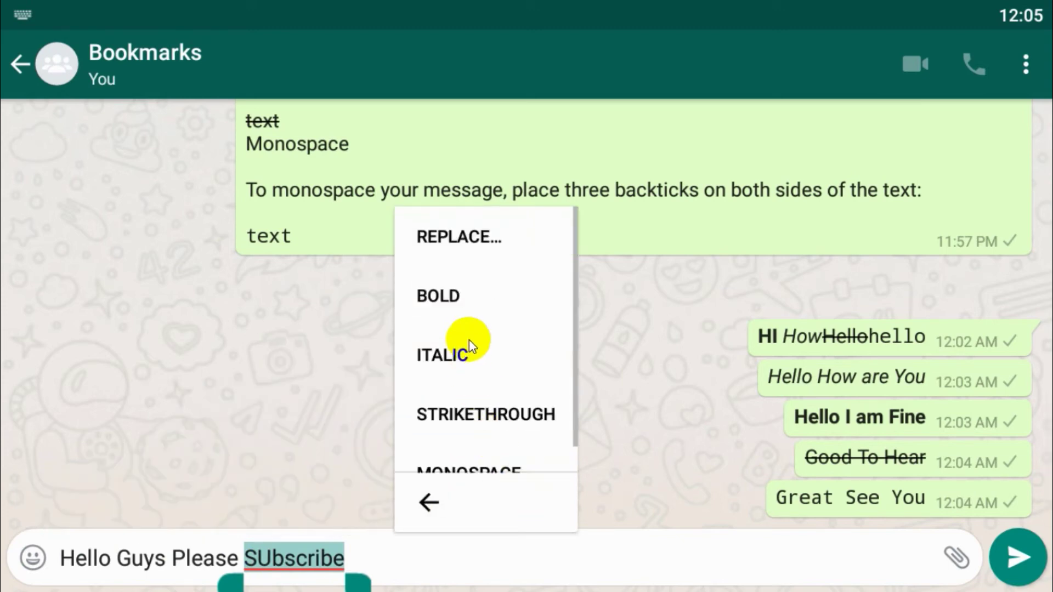
pyautogui.click(462, 293)
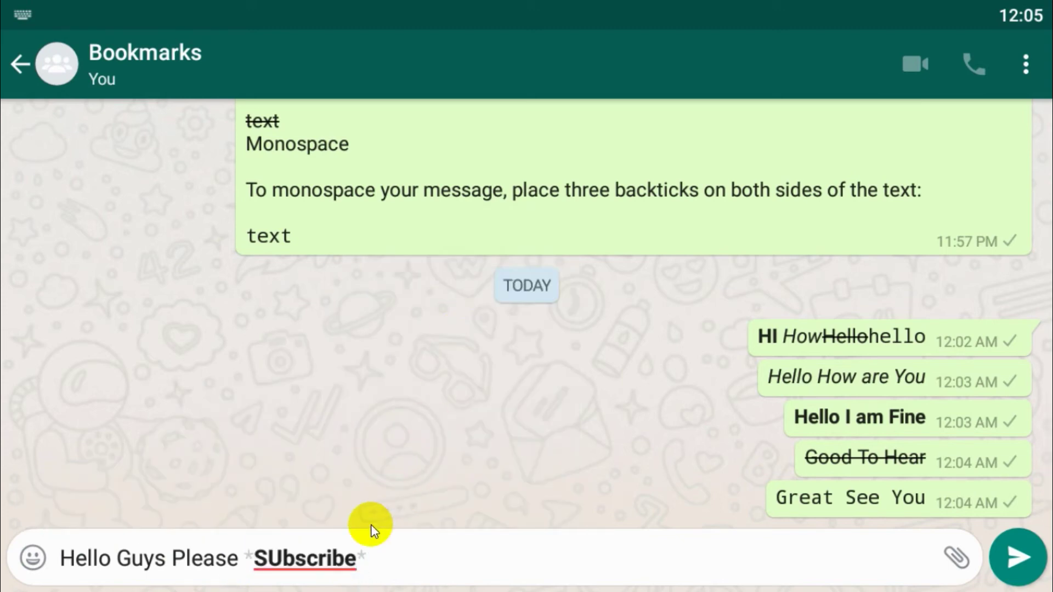
# Make the word Please italic using the selection menu.
pyautogui.doubleClick(177, 562)
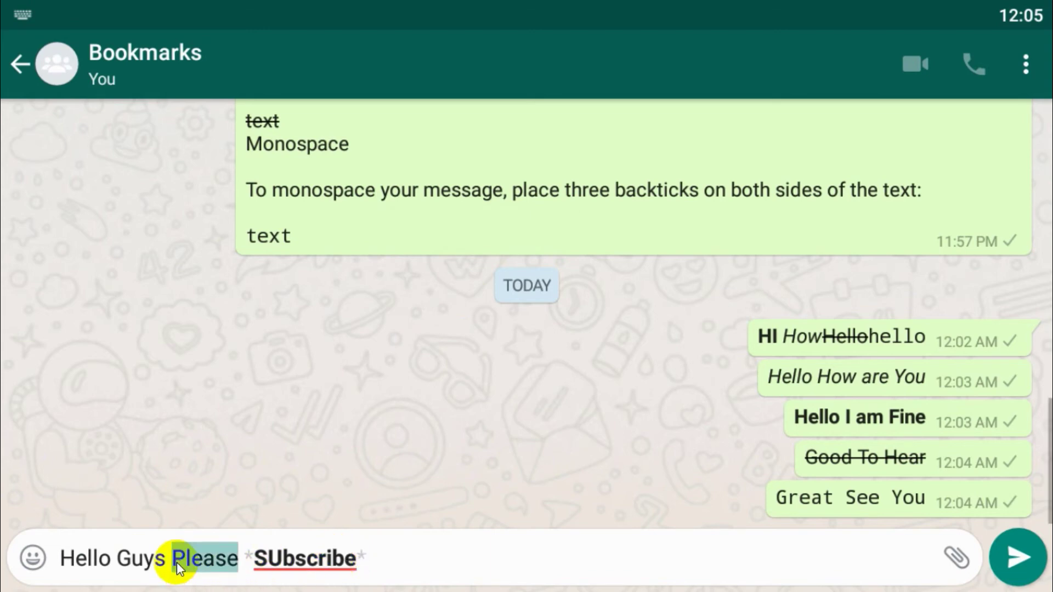
pyautogui.click(623, 500)
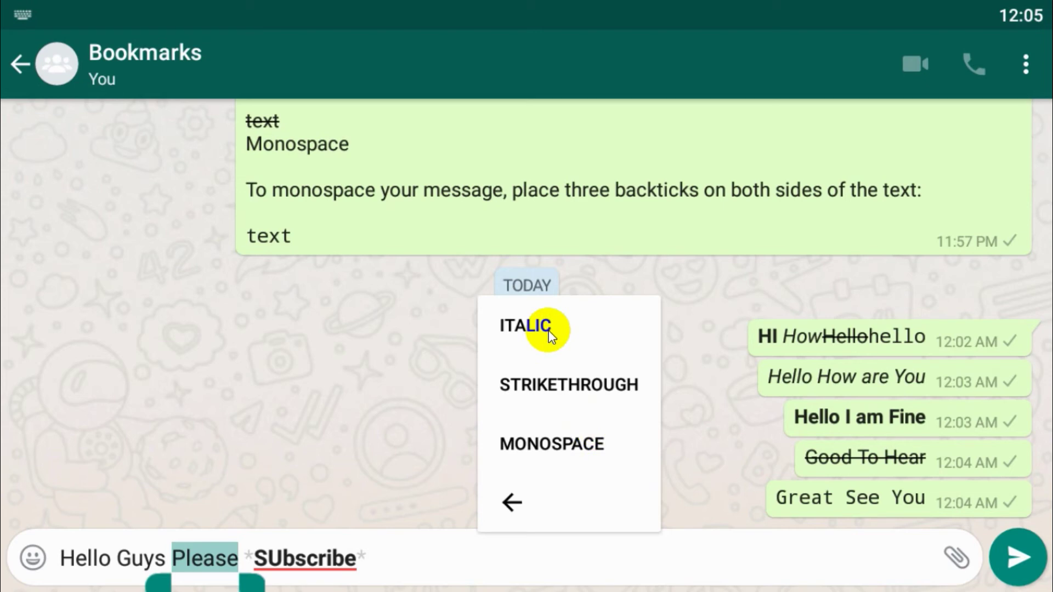
pyautogui.click(549, 331)
# Strike through the word Guys using the selection menu.
pyautogui.doubleClick(127, 556)
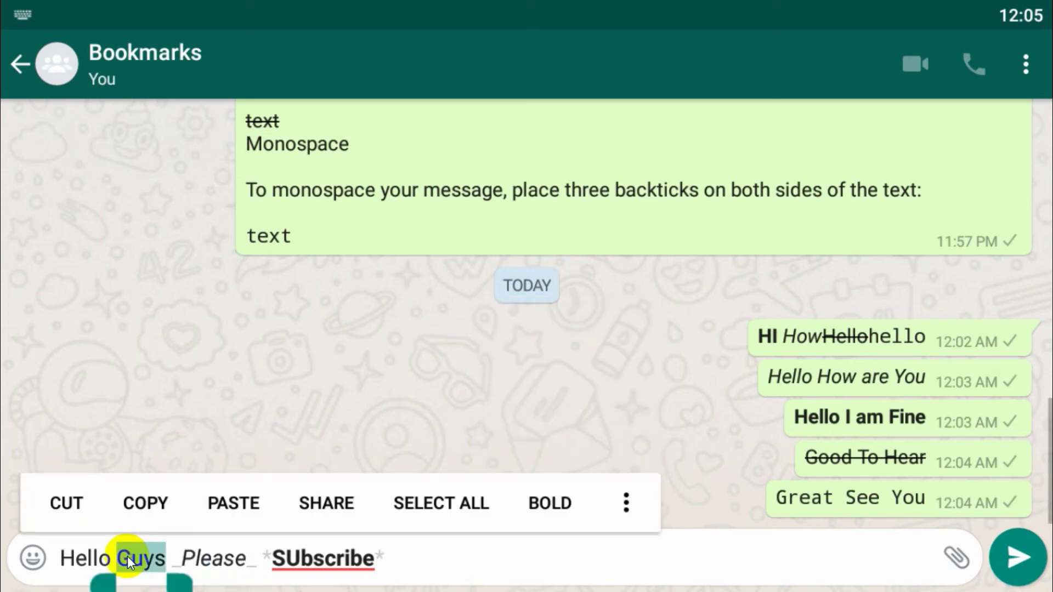
pyautogui.click(626, 505)
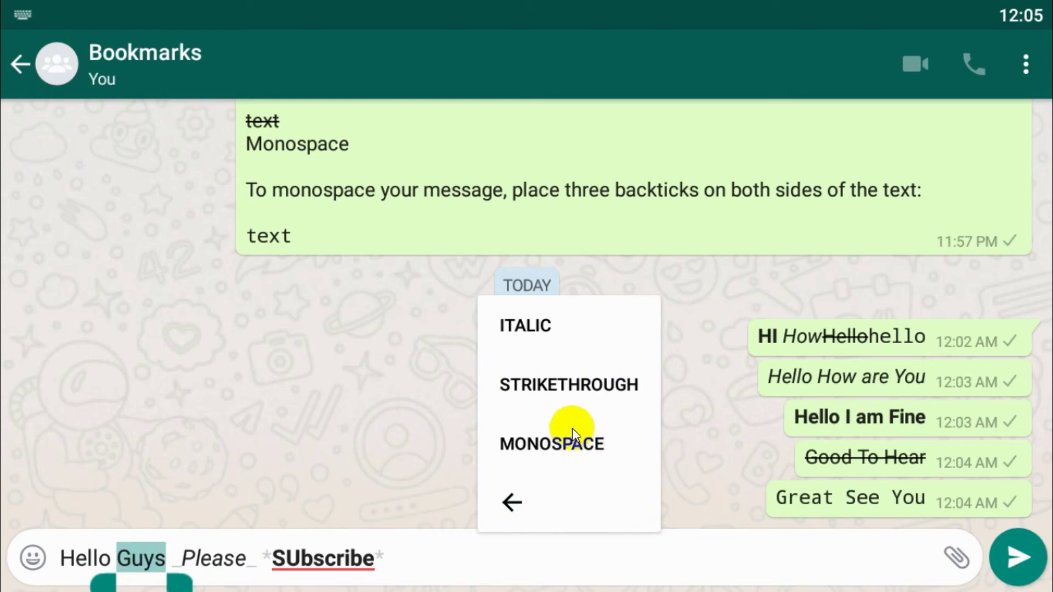
pyautogui.click(581, 384)
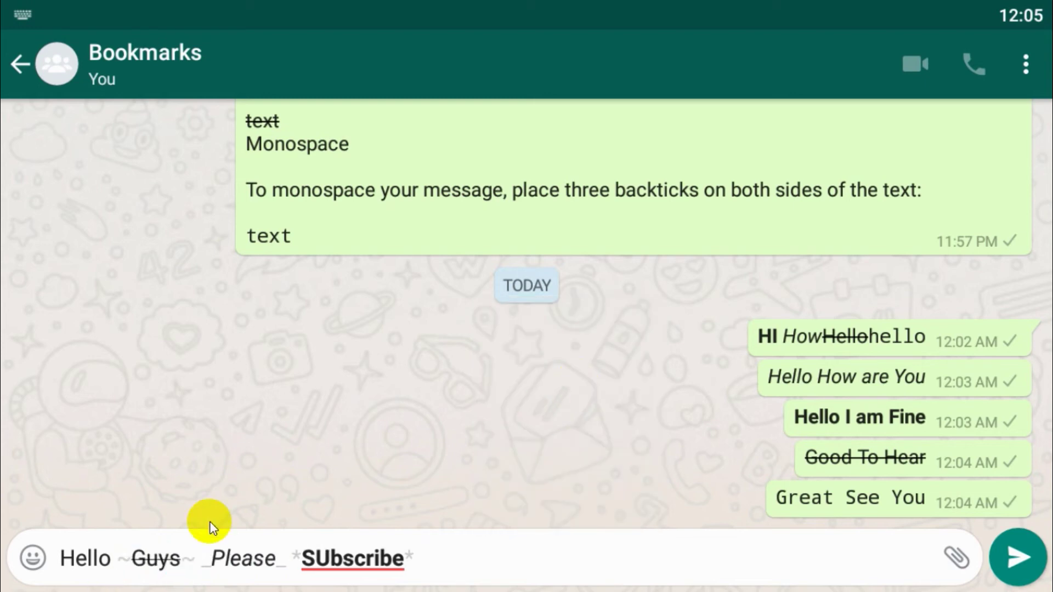
pyautogui.doubleClick(71, 557)
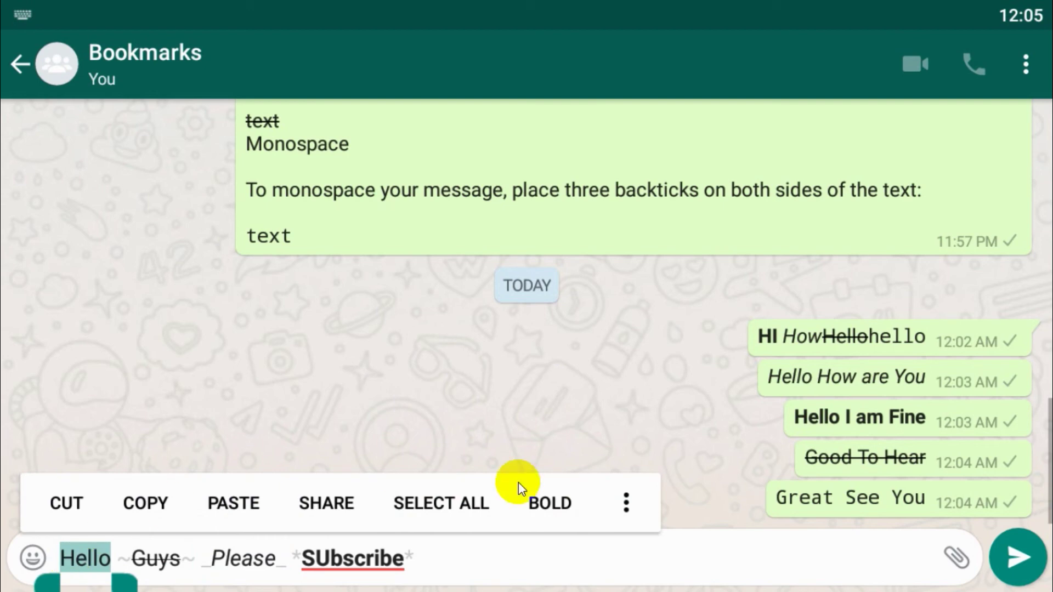